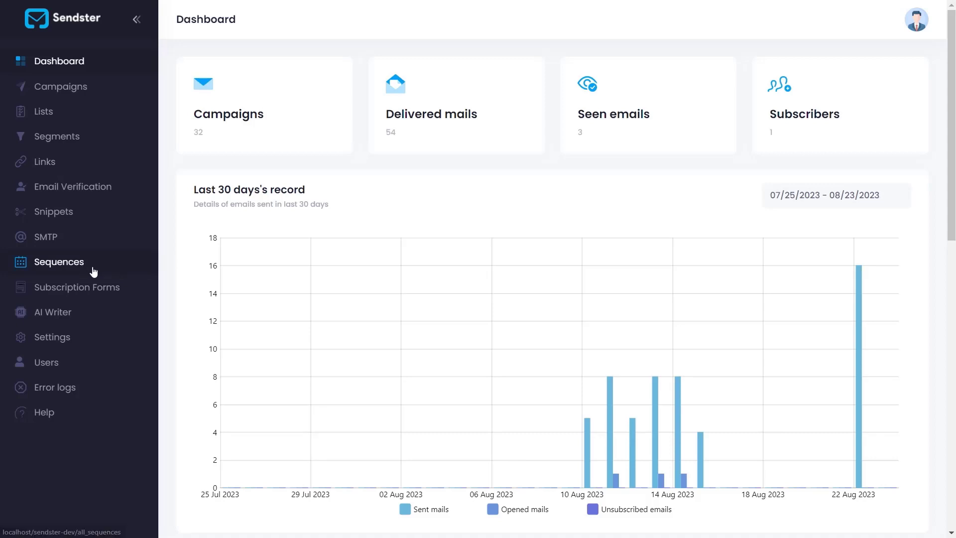
Create a new sequence titled "Registered users" with the description "It will send the mails when registered"
{"action": "left_click", "coordinate": [76, 268]}
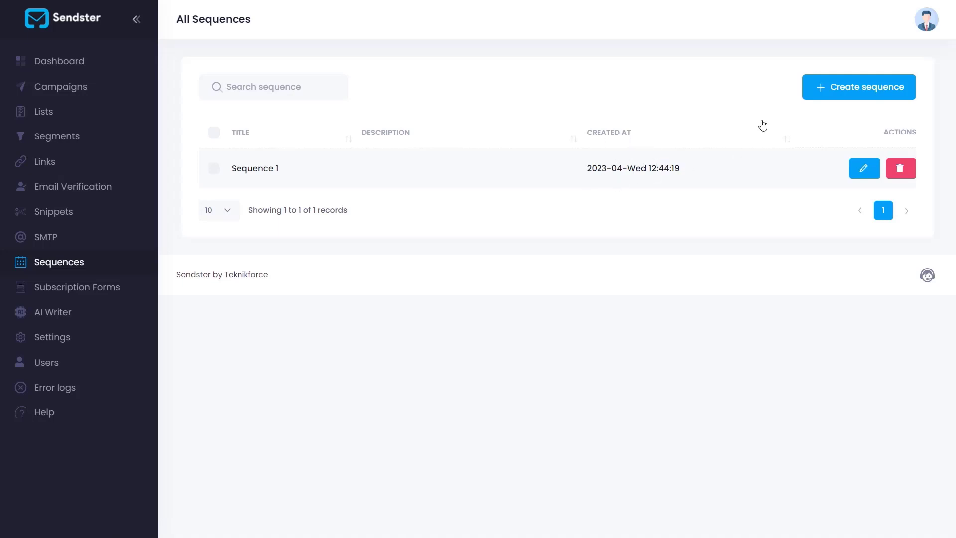
{"action": "left_click", "coordinate": [827, 89]}
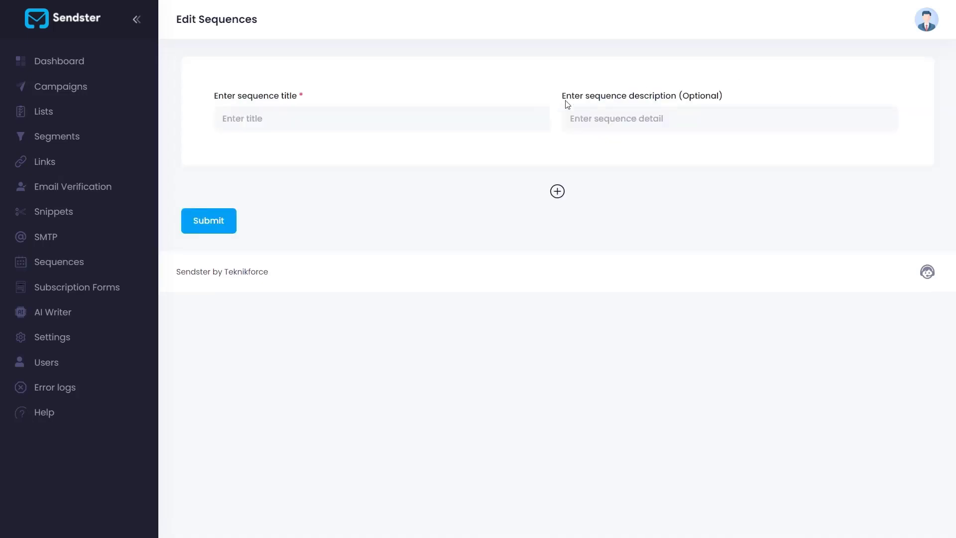
{"action": "left_click", "coordinate": [487, 129]}
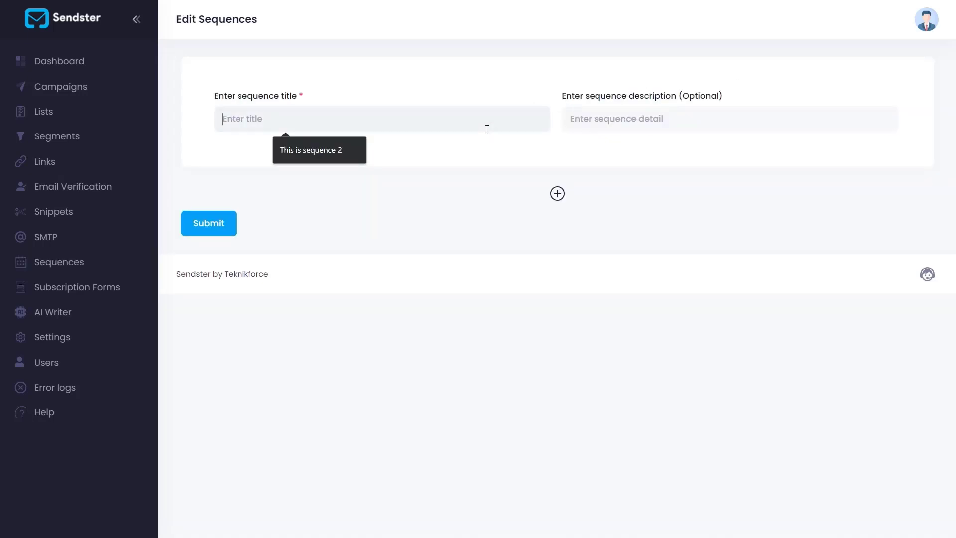
{"action": "left_click", "coordinate": [665, 110]}
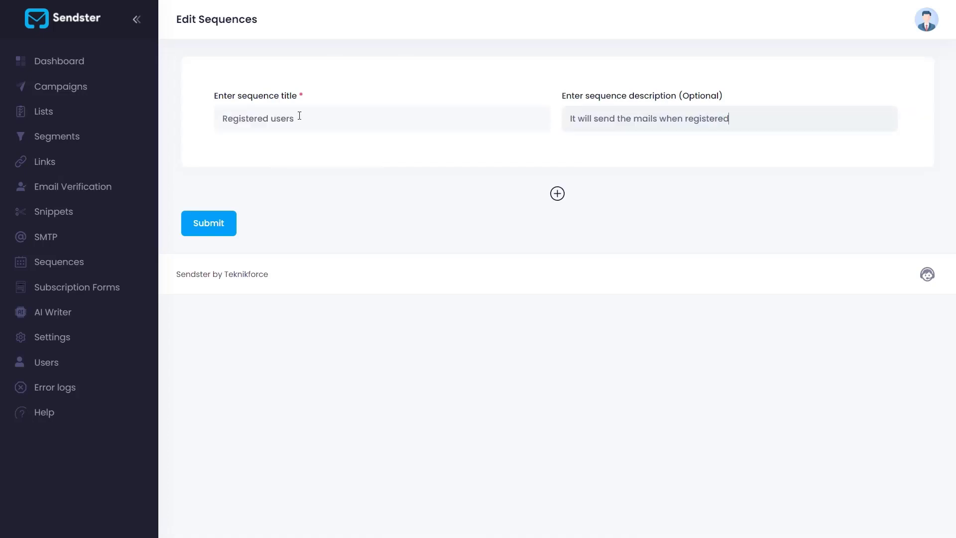
Add a first email to the sequence and title it "Thanks for subscribing"
{"action": "left_click", "coordinate": [556, 194]}
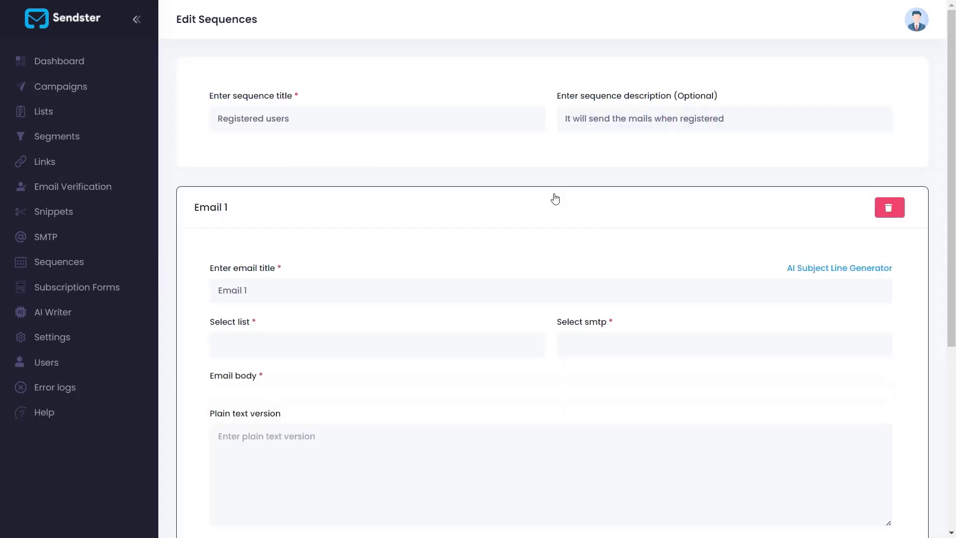
{"action": "scroll", "coordinate": [521, 257], "scroll_direction": "down", "scroll_amount": 2}
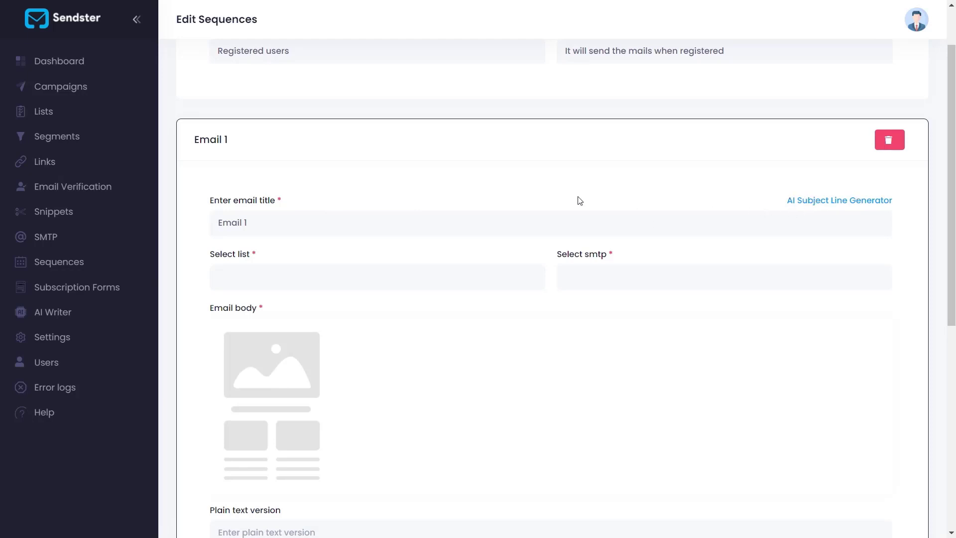
{"action": "triple_click", "coordinate": [470, 227]}
{"action": "key", "text": "BackSpace"}
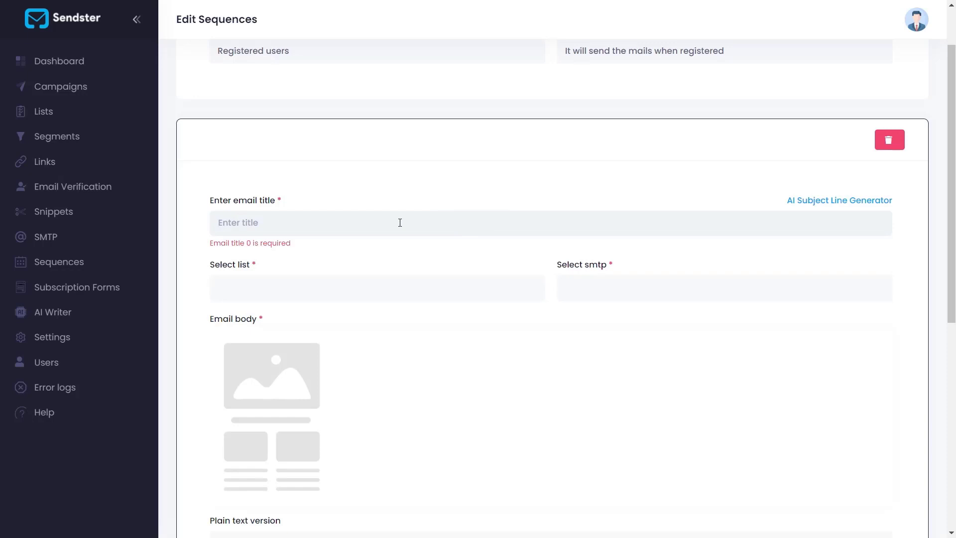
{"action": "type", "text": "Thanks fo"}
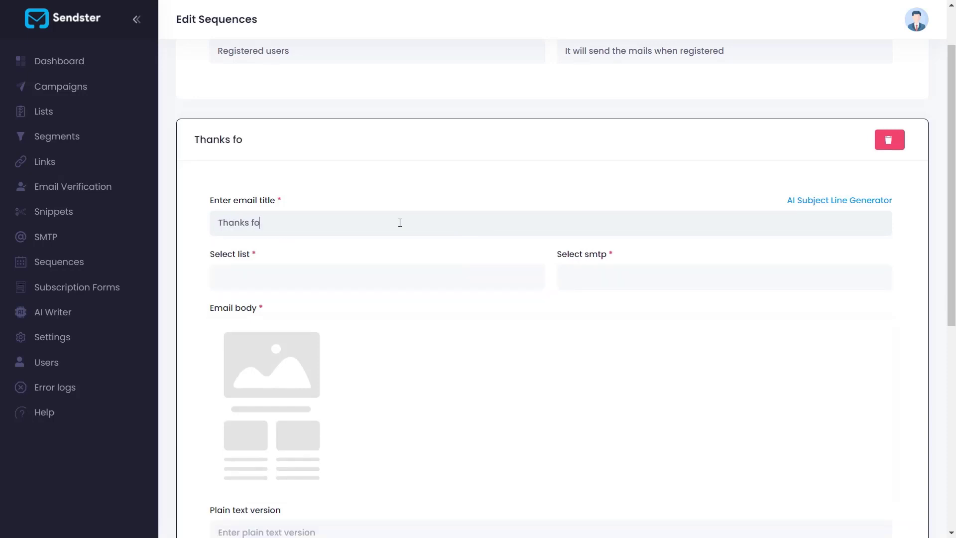
{"action": "type", "text": "r subscribing"}
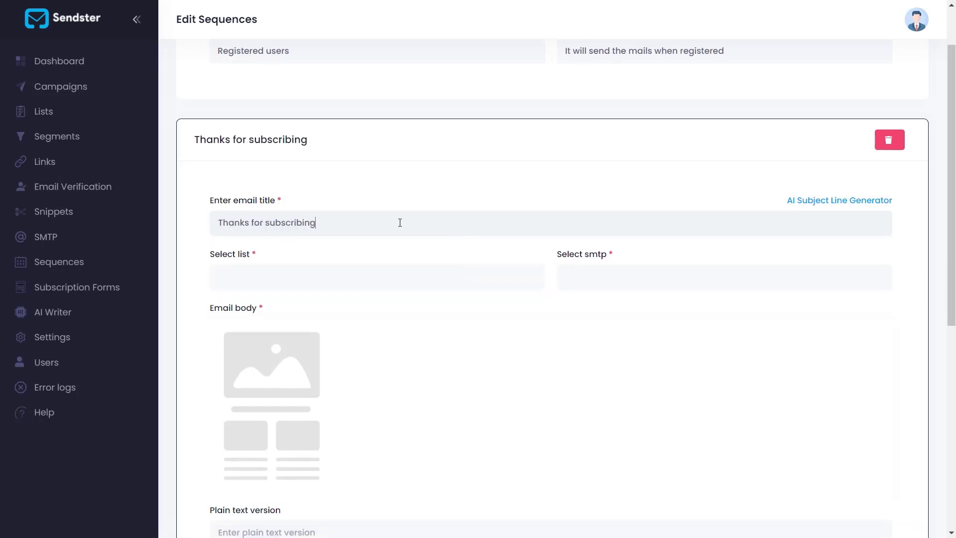
Replace the email title with the AI-generated subject line "We appreciate your support – here's what's coming your way!"
{"action": "left_click", "coordinate": [837, 205]}
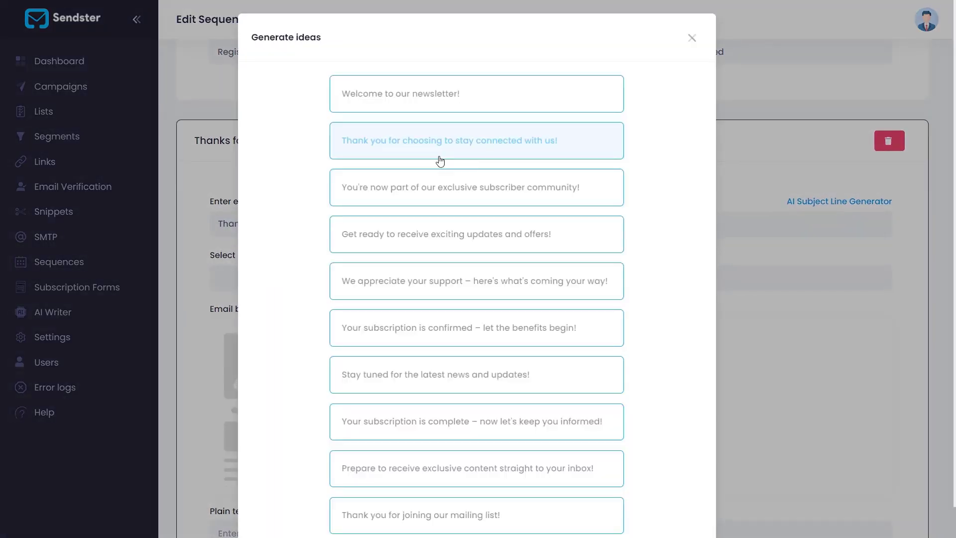
{"action": "scroll", "coordinate": [490, 292], "scroll_direction": "down", "scroll_amount": 1}
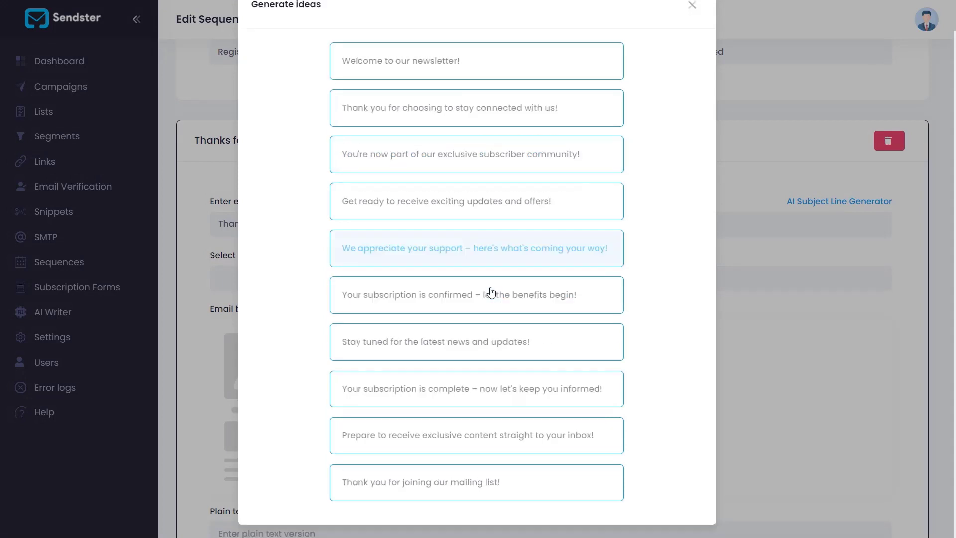
{"action": "scroll", "coordinate": [491, 293], "scroll_direction": "up", "scroll_amount": 1}
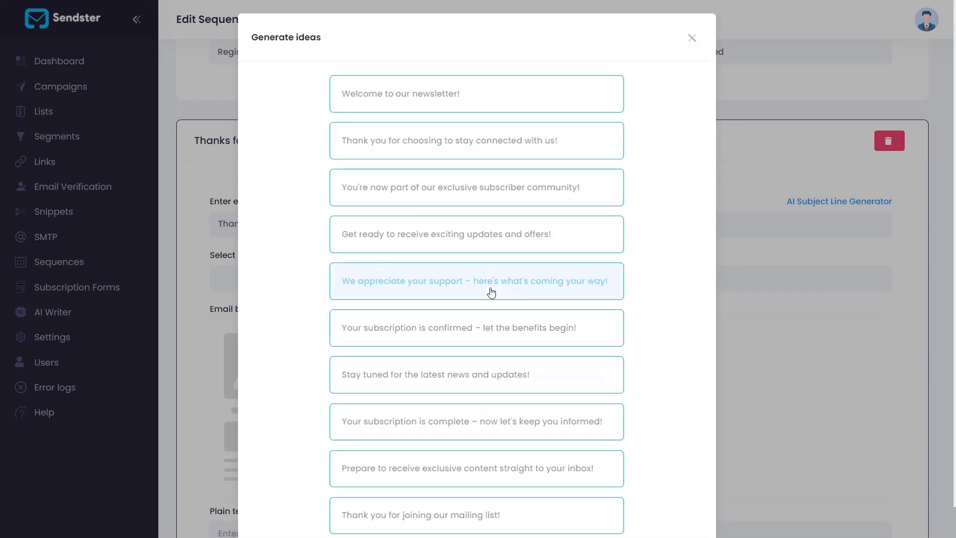
{"action": "left_click", "coordinate": [403, 297]}
Try adding all available lists to the email, and clear that list selection
{"action": "left_click", "coordinate": [318, 282]}
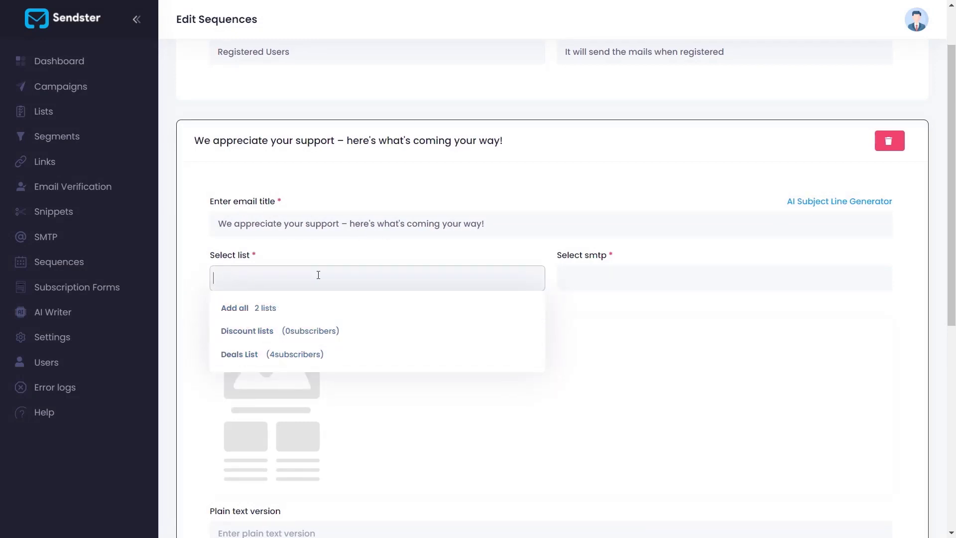
{"action": "left_click_drag", "start_coordinate": [211, 255], "coordinate": [268, 263]}
{"action": "left_click", "coordinate": [268, 271]}
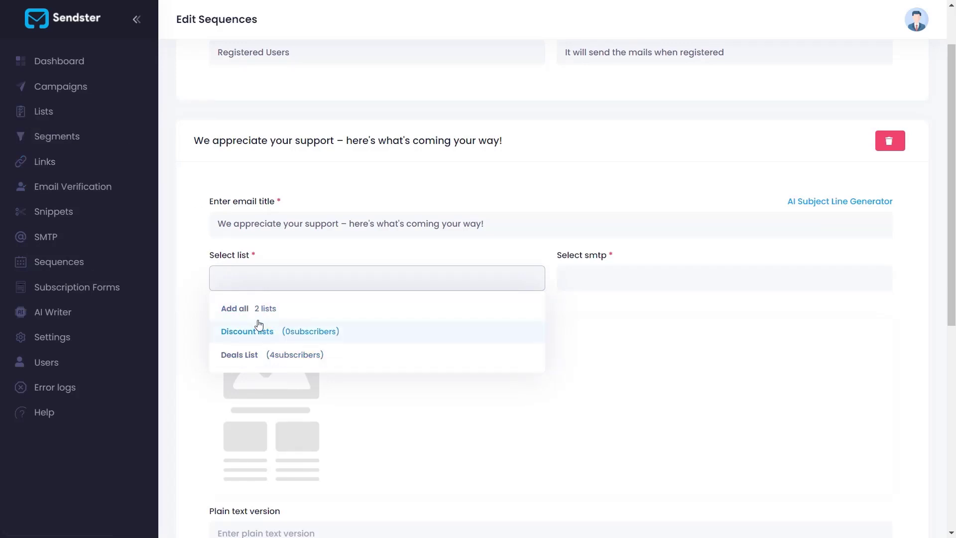
{"action": "left_click", "coordinate": [235, 309]}
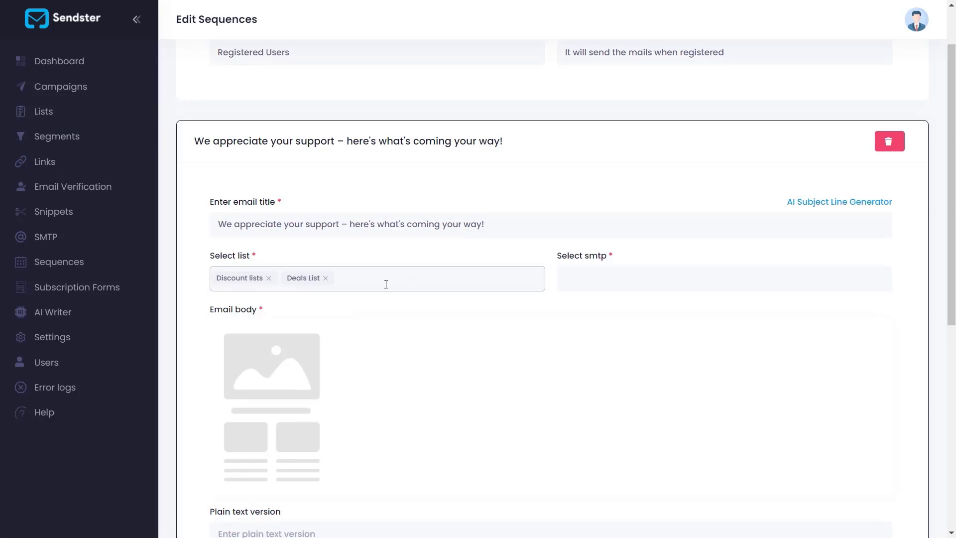
{"action": "key", "text": "BackSpace"}
{"action": "key", "text": "BackSpace"}
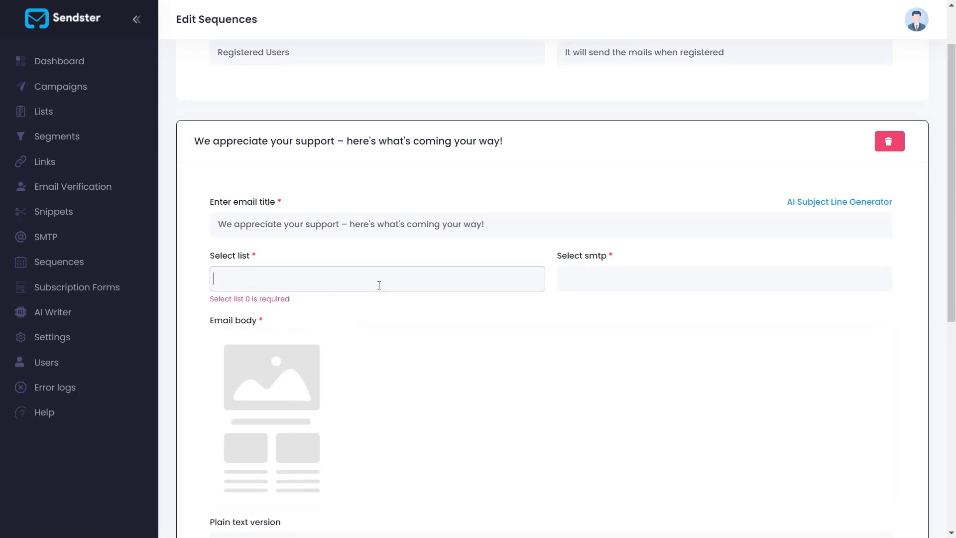
Choose Discount lists as the email's recipient list
{"action": "type", "text": "d"}
{"action": "key", "text": "Down"}
{"action": "key", "text": "Down"}
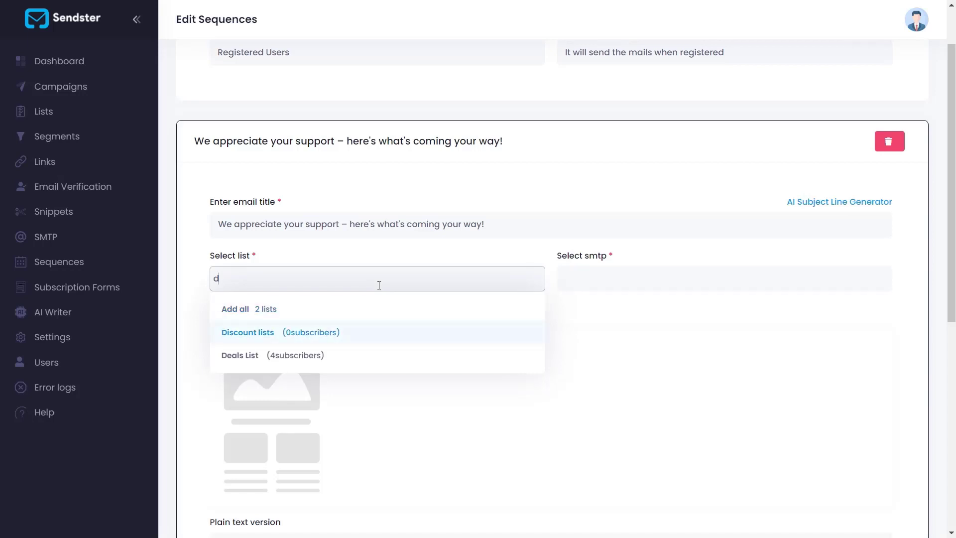
{"action": "key", "text": "Return"}
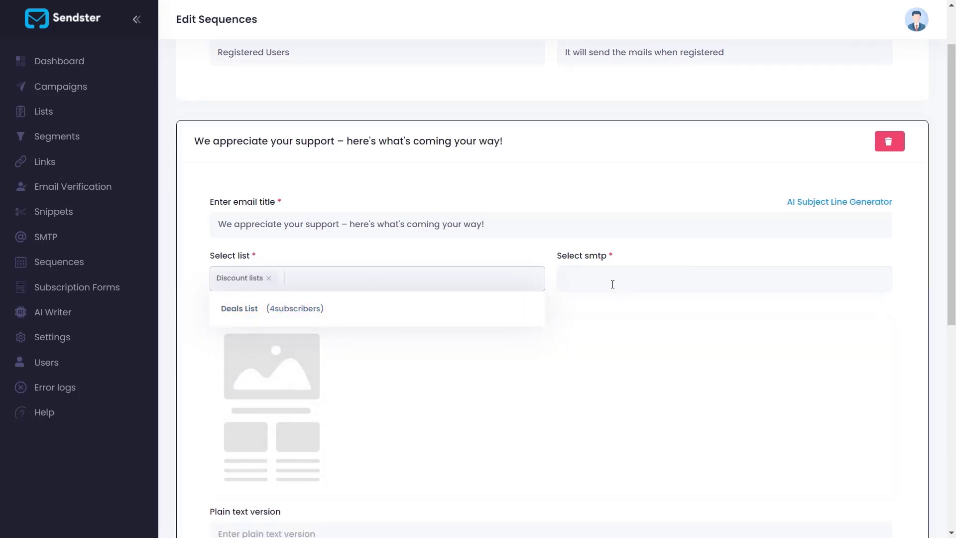
Assign the Sendster Tutorial SMTP to the email, removing Discount SMTP from the selection
{"action": "left_click", "coordinate": [611, 280]}
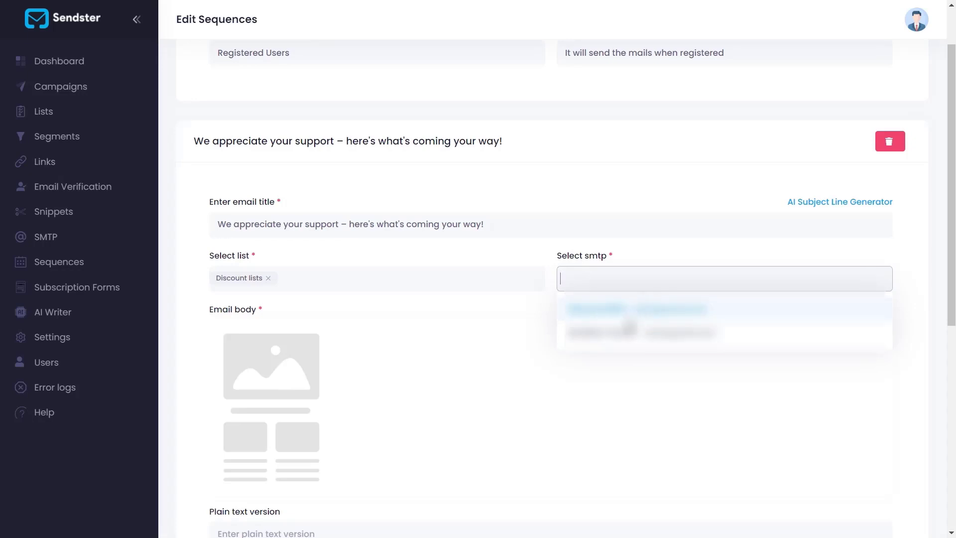
{"action": "left_click", "coordinate": [627, 332]}
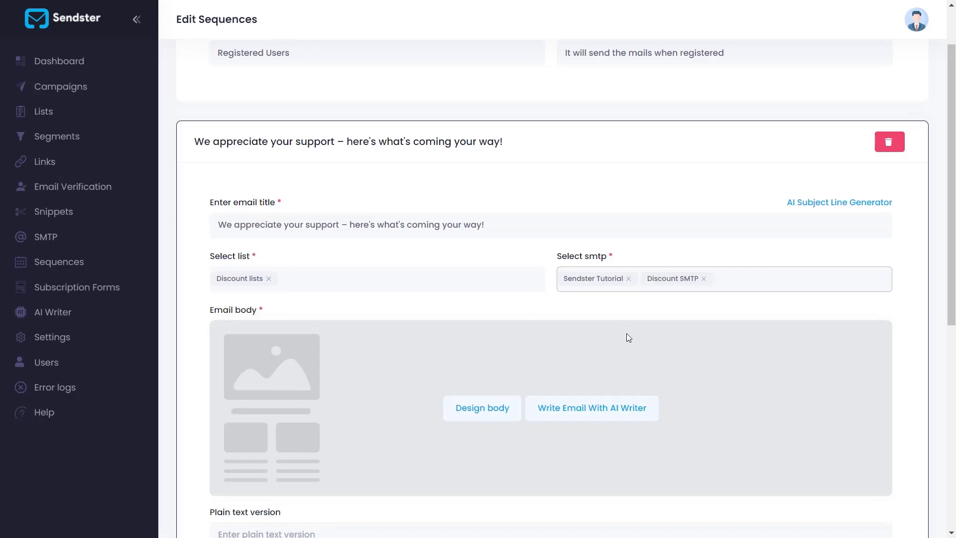
{"action": "key", "text": "BackSpace"}
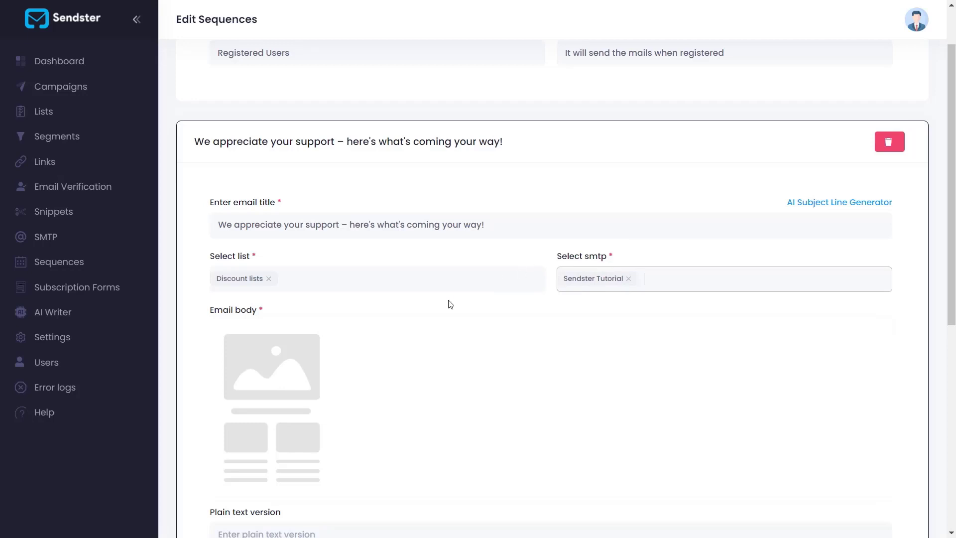
Start designing the email body, check the blank template and HTML editor options, and use the predesigned template Email-6
{"action": "scroll", "coordinate": [451, 304], "scroll_direction": "up", "scroll_amount": 1}
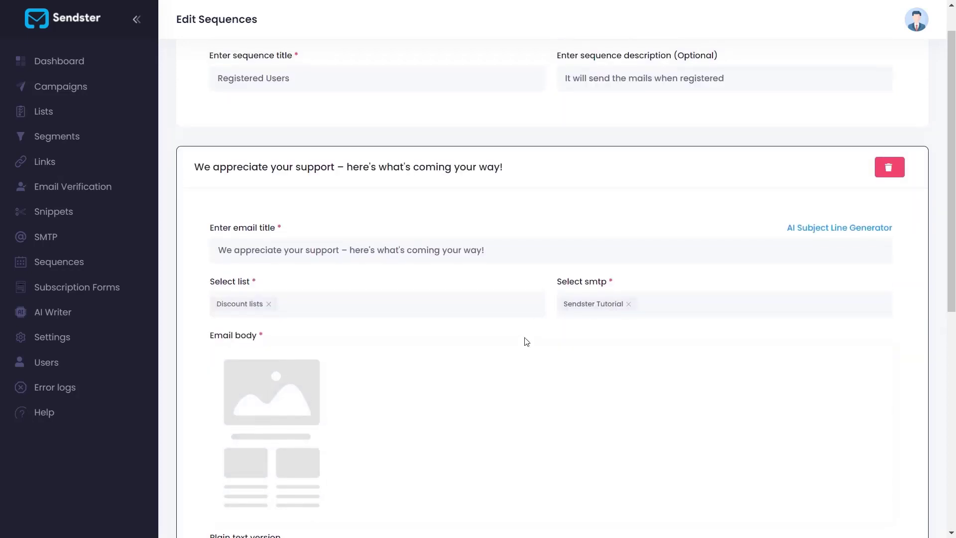
{"action": "mouse_move", "coordinate": [523, 350]}
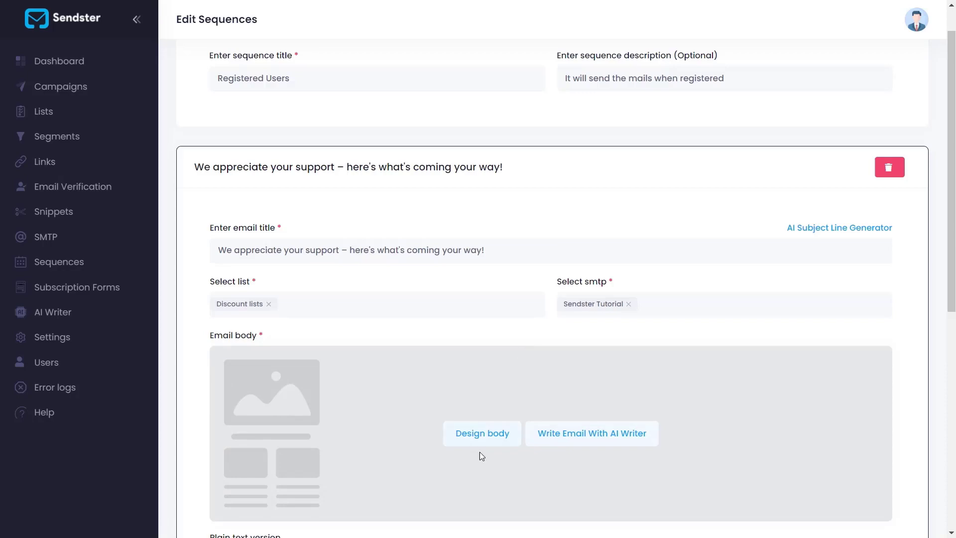
{"action": "left_click", "coordinate": [459, 442]}
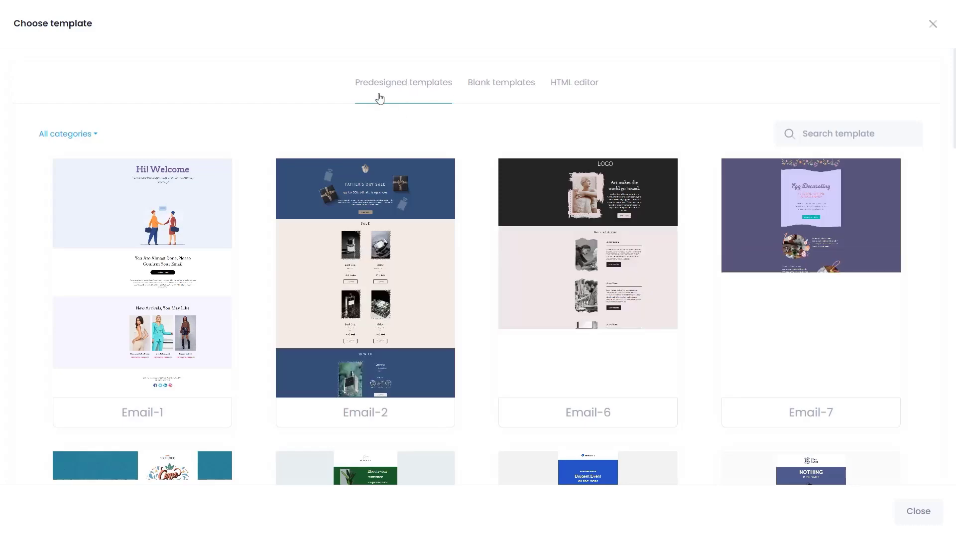
{"action": "left_click", "coordinate": [481, 92]}
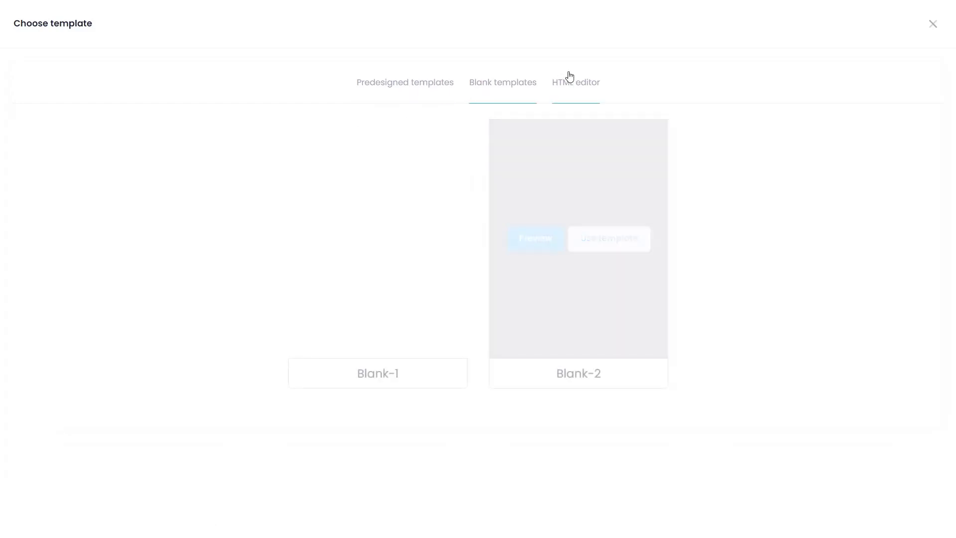
{"action": "left_click", "coordinate": [571, 86]}
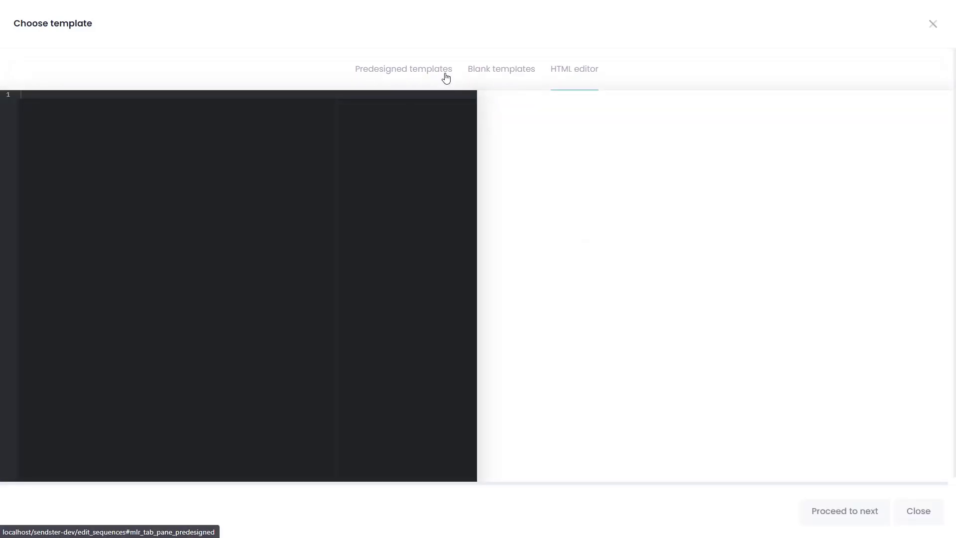
{"action": "left_click", "coordinate": [430, 76]}
{"action": "mouse_move", "coordinate": [556, 283]}
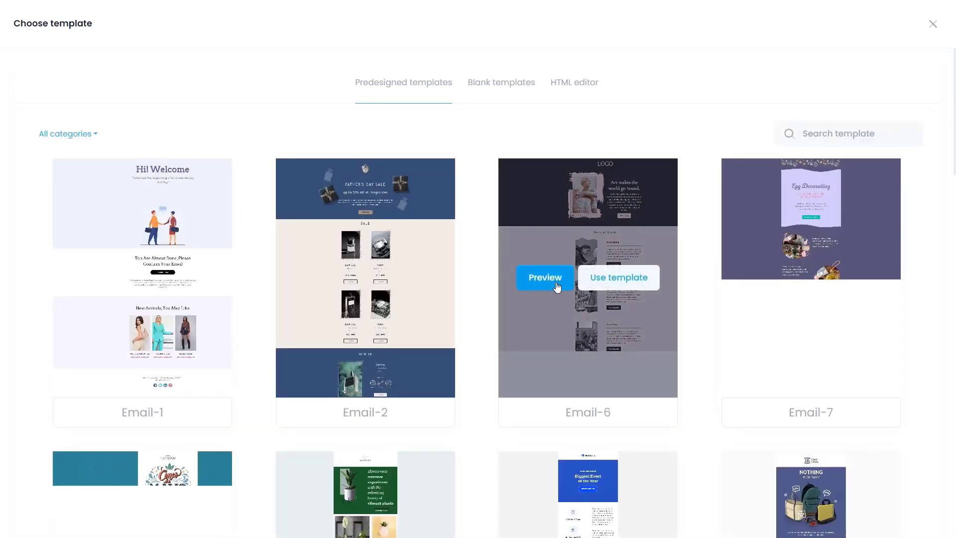
{"action": "left_click", "coordinate": [611, 284]}
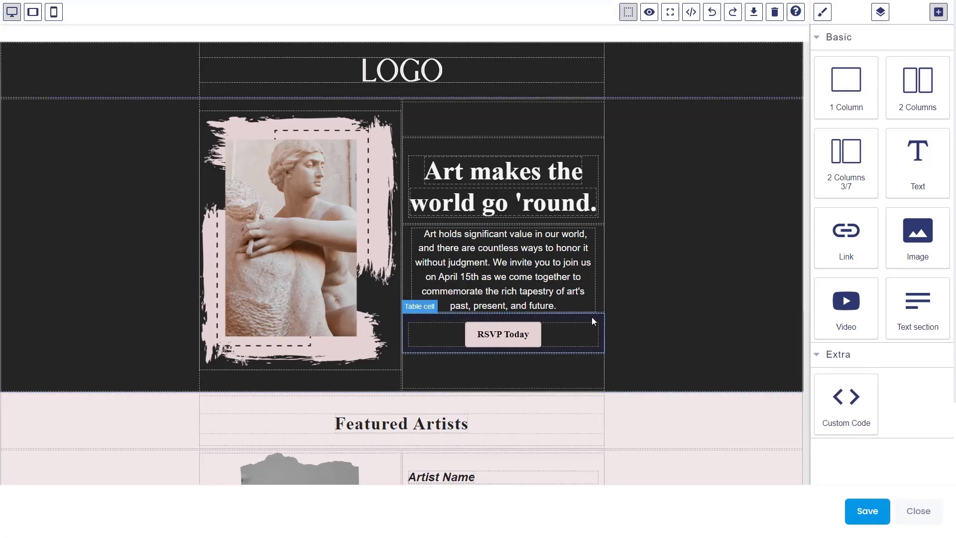
Append "123" to the template's "Art makes the world go 'round." heading and save the email body
{"action": "double_click", "coordinate": [541, 198]}
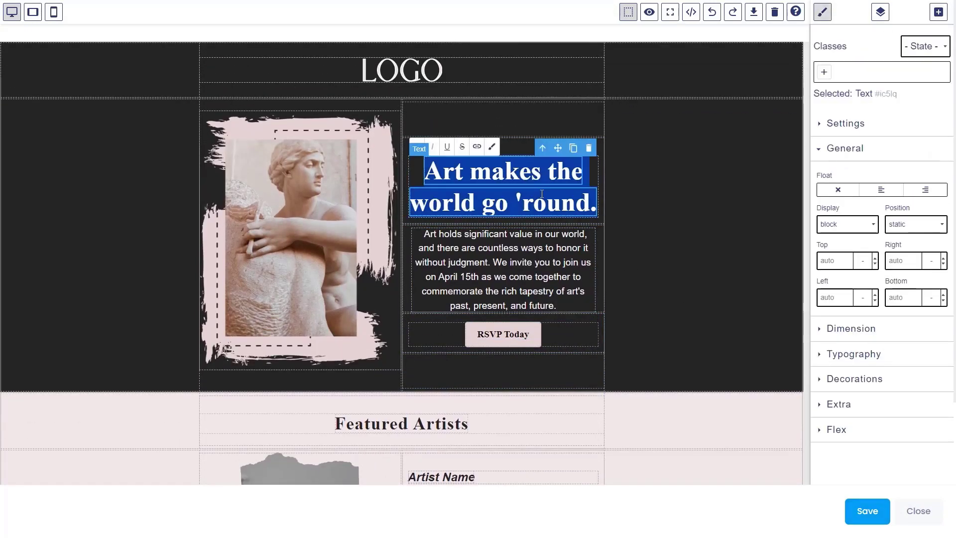
{"action": "left_click", "coordinate": [594, 206]}
{"action": "type", "text": "123"}
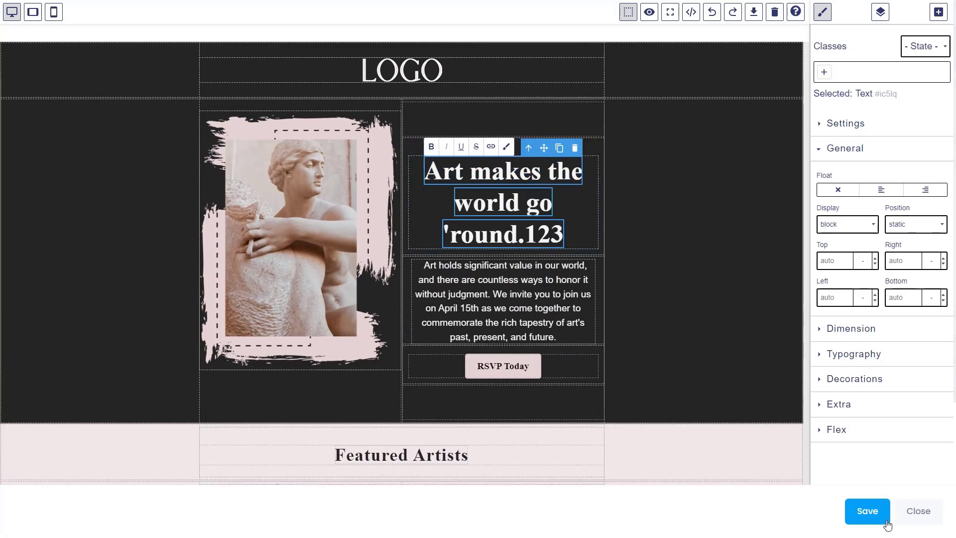
{"action": "left_click", "coordinate": [861, 511]}
Try entering "Hello" as the email's plain text version, and clear the text
{"action": "scroll", "coordinate": [357, 380], "scroll_direction": "down", "scroll_amount": 6}
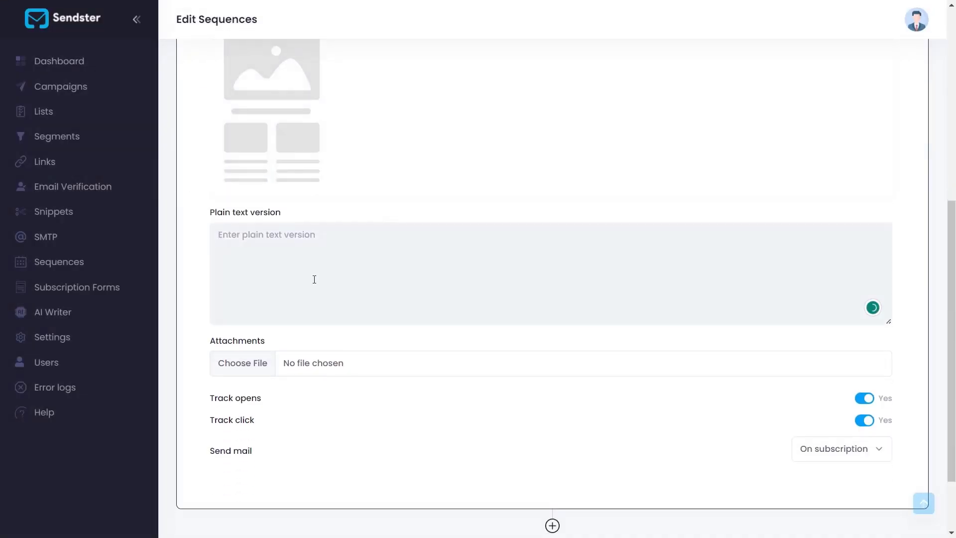
{"action": "left_click", "coordinate": [314, 279]}
{"action": "type", "text": "salkjs"}
{"action": "key", "text": "ctrl+a"}
{"action": "key", "text": "BackSpace"}
{"action": "type", "text": "Hell"}
{"action": "key", "text": "ctrl+a"}
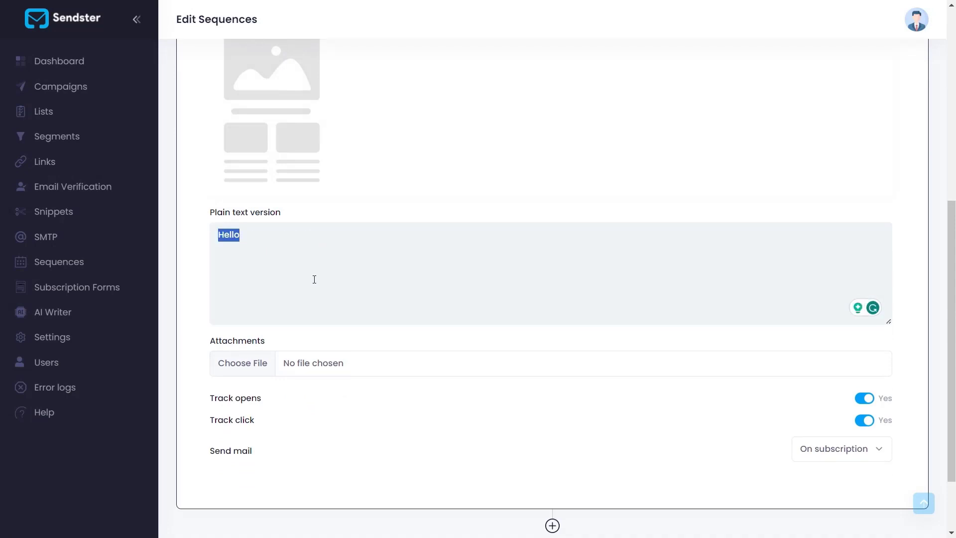
{"action": "key", "text": "BackSpace"}
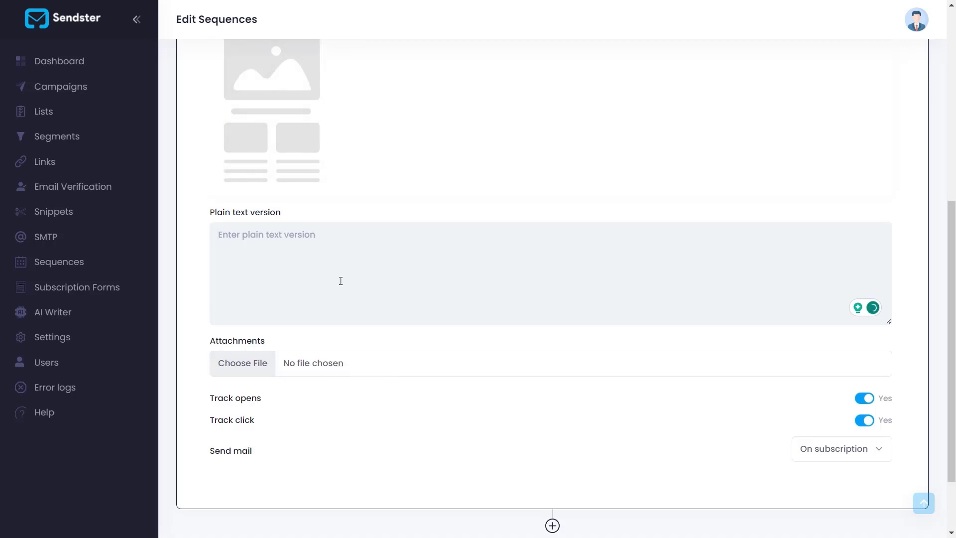
Attach the JPG image 20221005_153914 to the email, and switch click tracking off and back on
{"action": "left_click", "coordinate": [331, 365]}
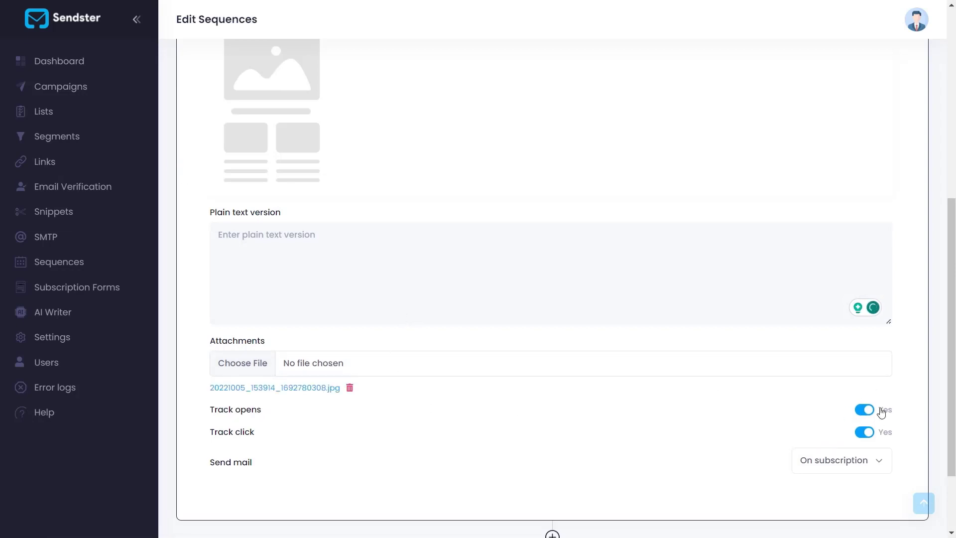
{"action": "left_click", "coordinate": [870, 433]}
{"action": "left_click", "coordinate": [870, 433]}
Check the send timing options, keep the email set to send on subscription, and submit the sequence
{"action": "left_click", "coordinate": [829, 472]}
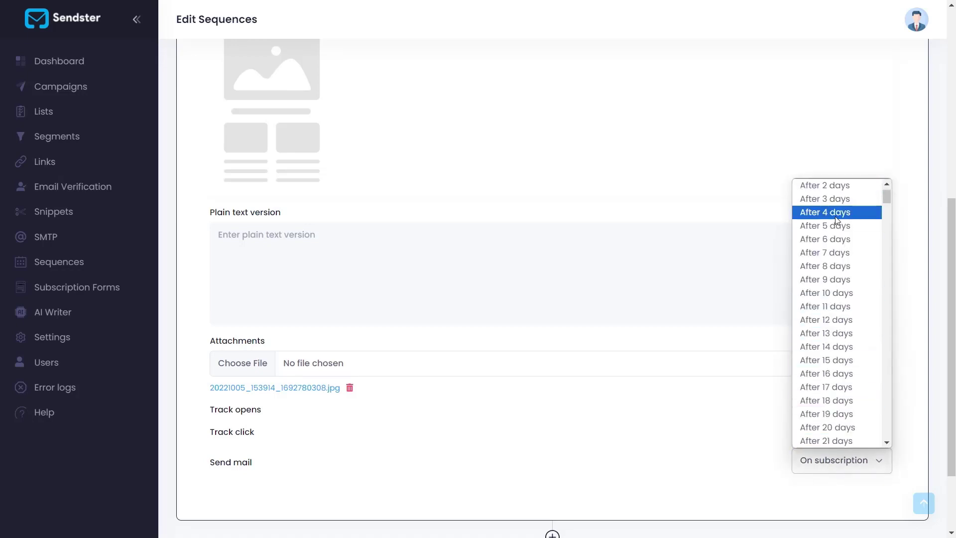
{"action": "scroll", "coordinate": [836, 219], "scroll_direction": "up", "scroll_amount": 2}
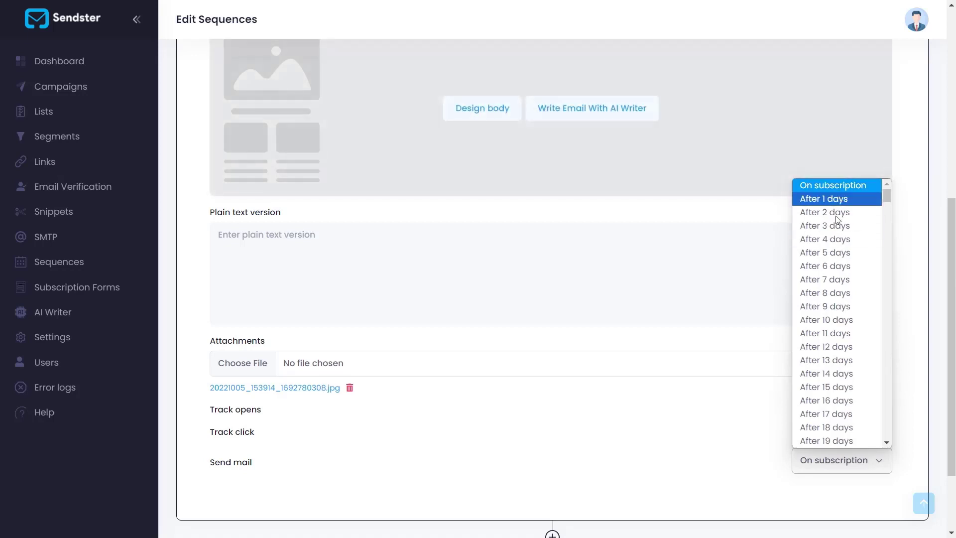
{"action": "left_click", "coordinate": [734, 435]}
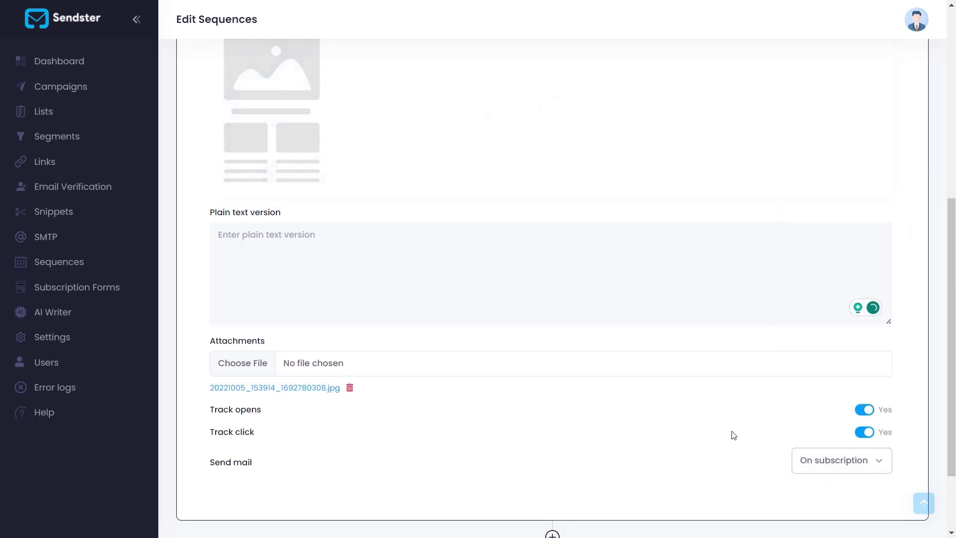
{"action": "scroll", "coordinate": [733, 435], "scroll_direction": "down", "scroll_amount": 2}
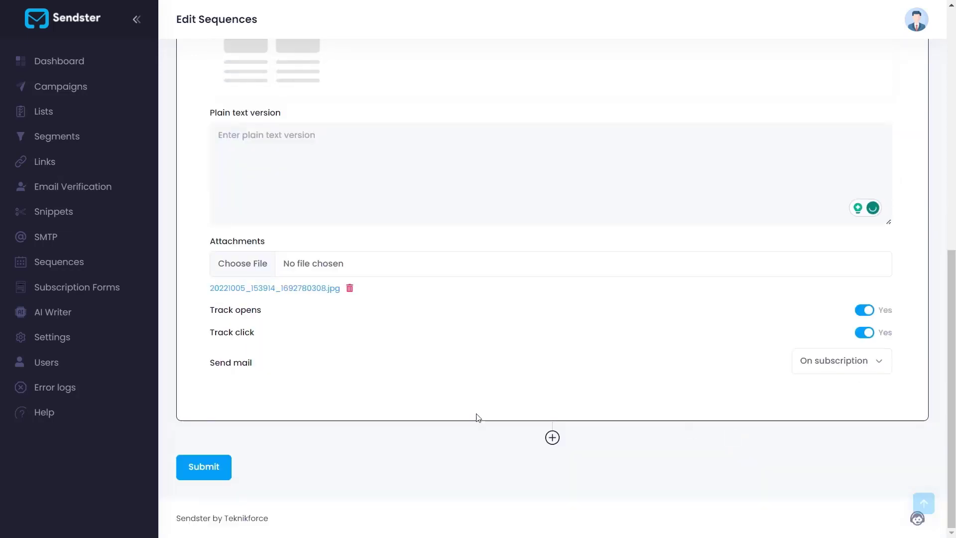
{"action": "left_click", "coordinate": [208, 471]}
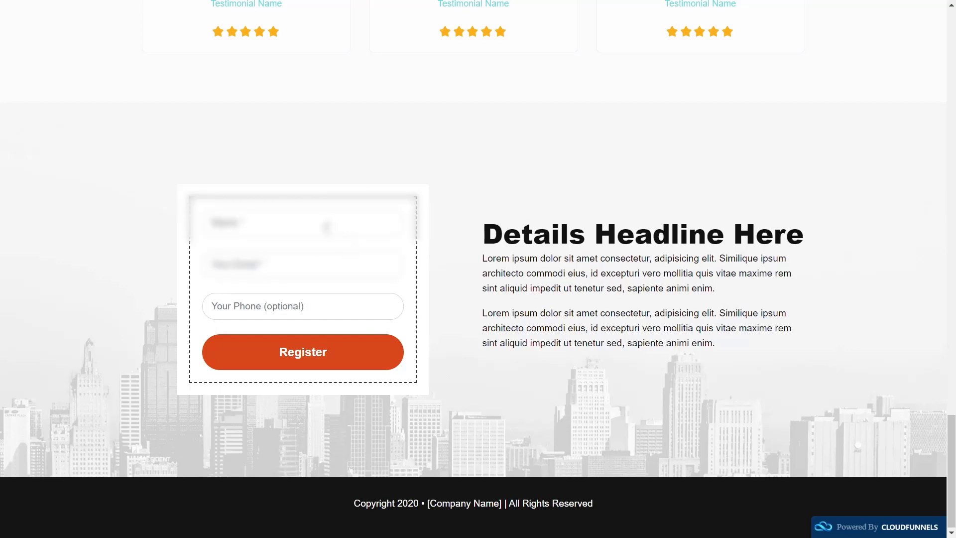
Switch to the CloudFunnels landing page and register a test user with their name, e-mail address and phone number
{"action": "left_click", "coordinate": [325, 226]}
{"action": "key", "text": "Down"}
{"action": "key", "text": "Return"}
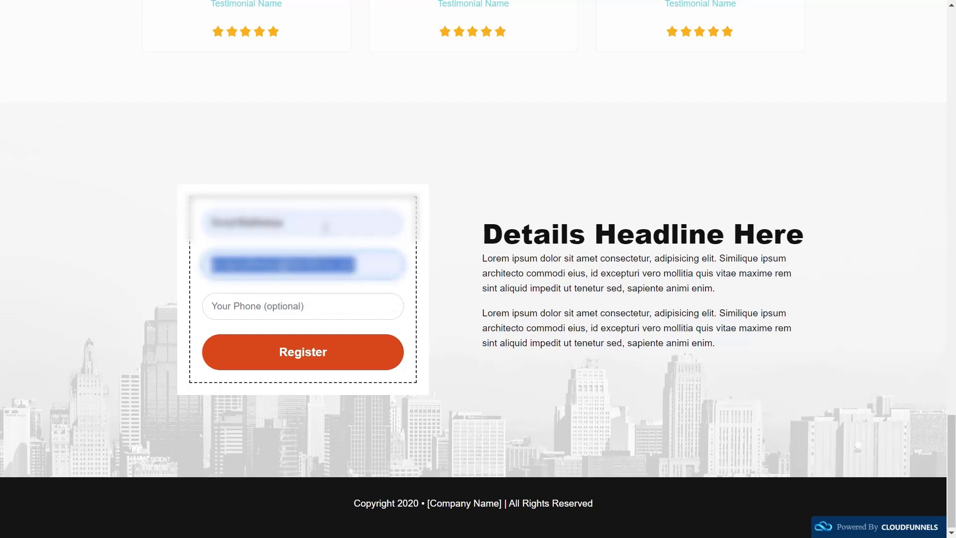
{"action": "key", "text": "Tab"}
{"action": "type", "text": "123"}
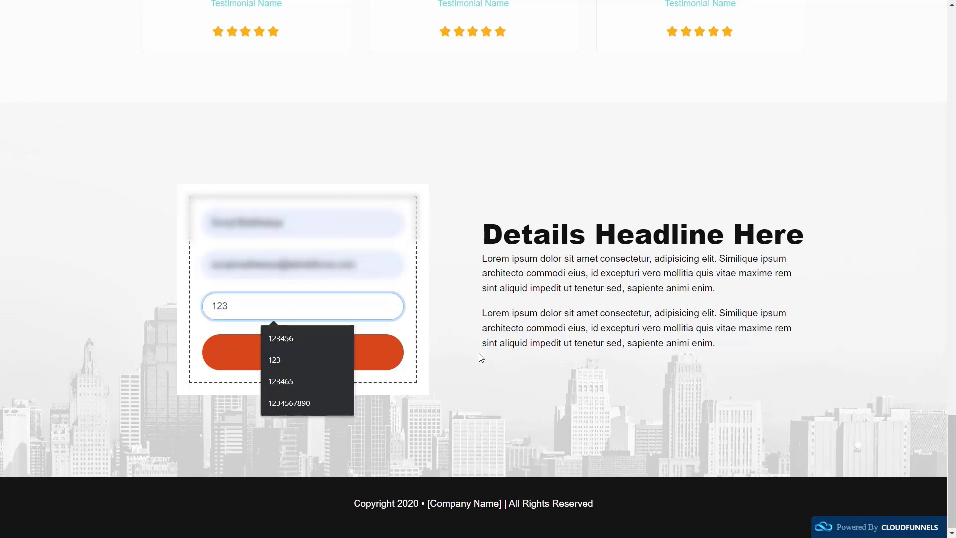
{"action": "left_click", "coordinate": [337, 354]}
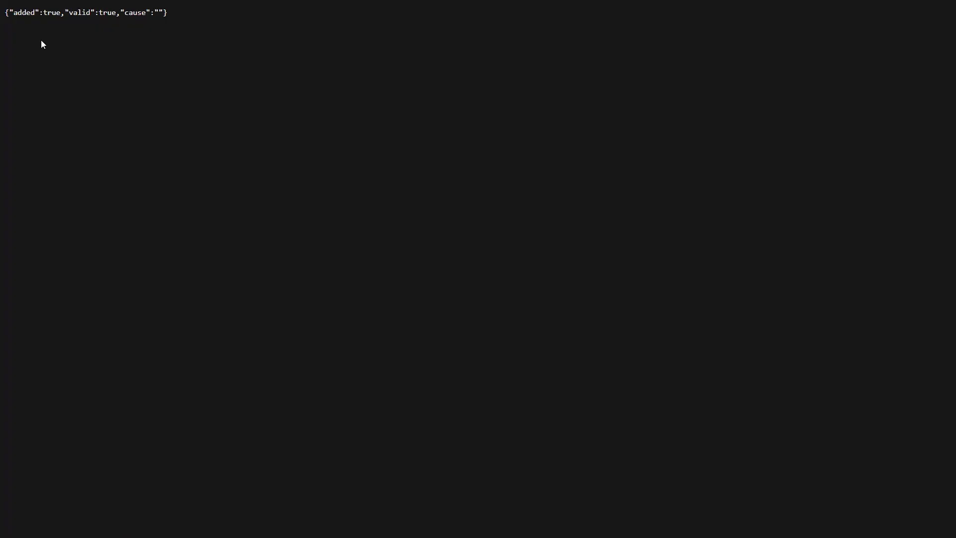
{"action": "left_click_drag", "start_coordinate": [9, 13], "coordinate": [96, 17]}
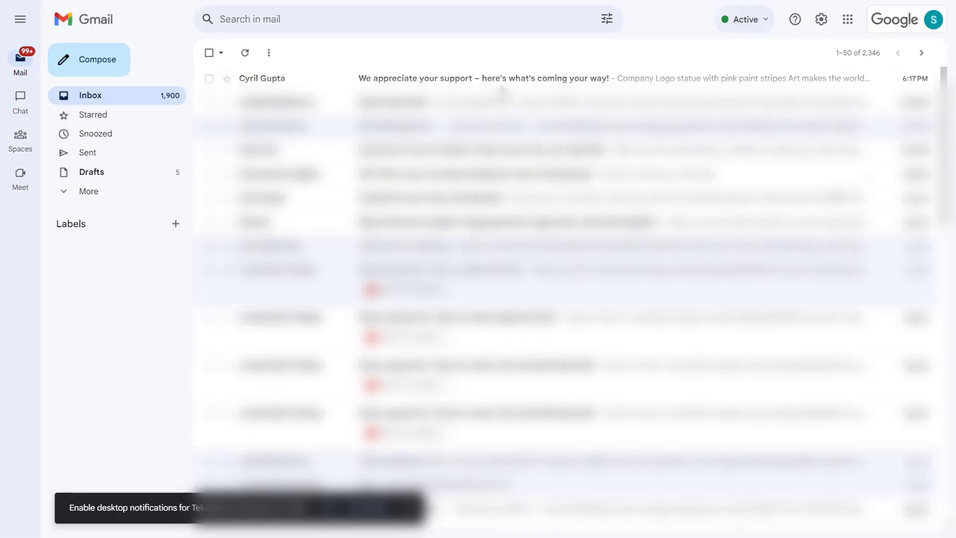
In the Gmail inbox, open the email "We appreciate your support – here's what's coming your way!" and look through its content
{"action": "left_click", "coordinate": [495, 83]}
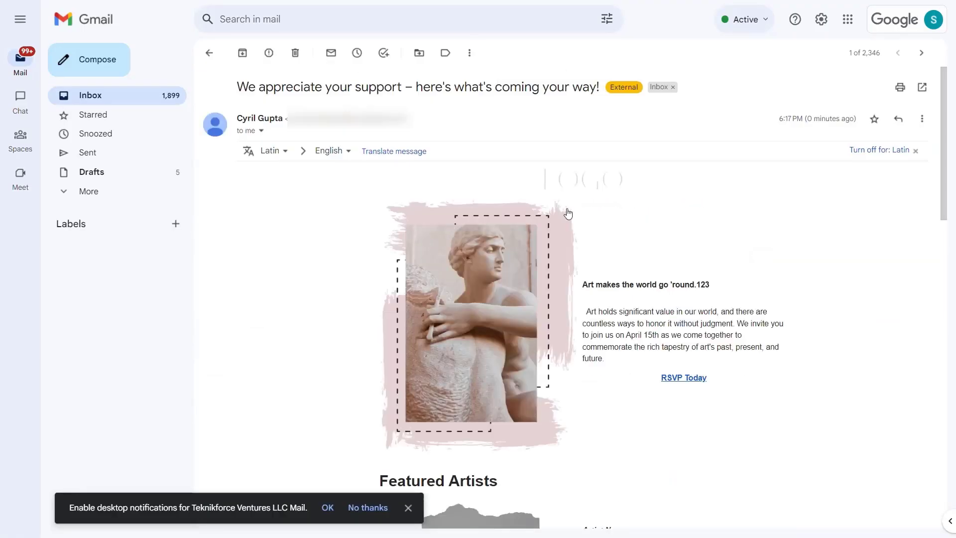
{"action": "scroll", "coordinate": [632, 284], "scroll_direction": "down", "scroll_amount": 10}
{"action": "scroll", "coordinate": [632, 286], "scroll_direction": "up", "scroll_amount": 10}
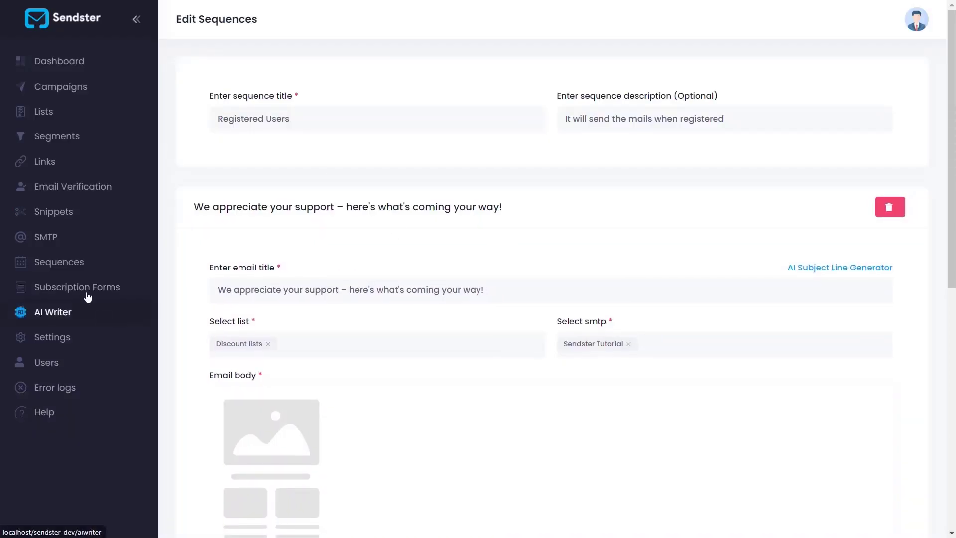
Return to Sendster's sequence list and start creating another sequence
{"action": "left_click", "coordinate": [62, 260]}
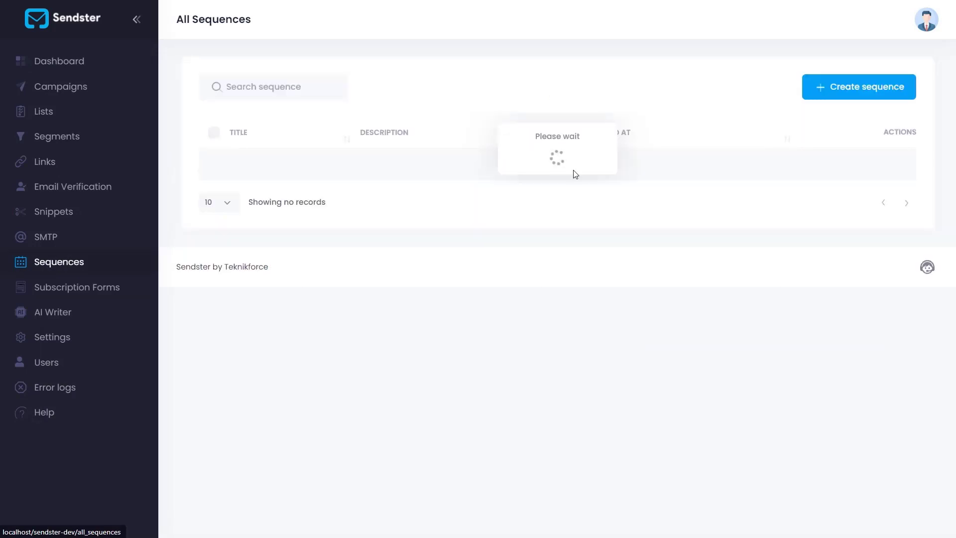
{"action": "left_click", "coordinate": [827, 98]}
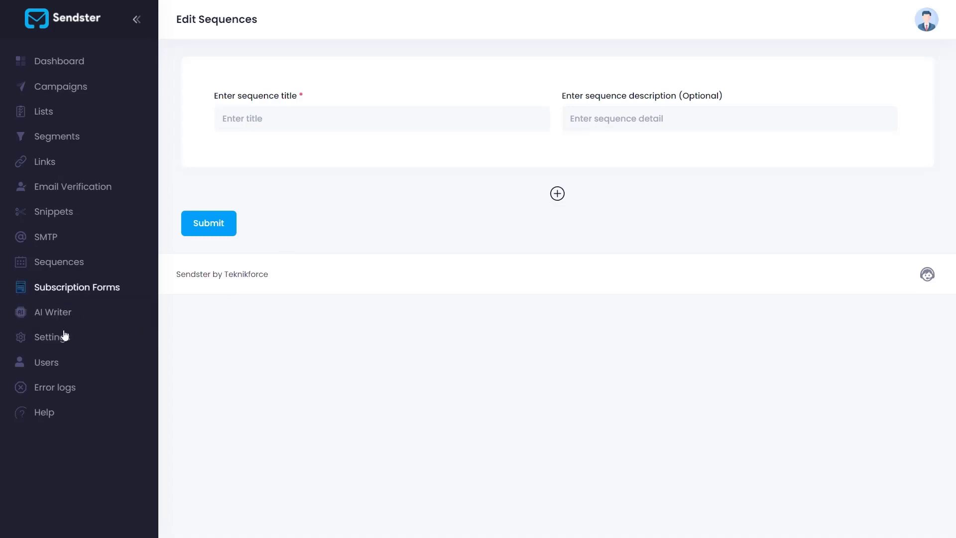
Copy the scheduled/sequence email CRON command from Sendster's settings, and find and open Cron Jobs in cPanel
{"action": "left_click", "coordinate": [48, 343]}
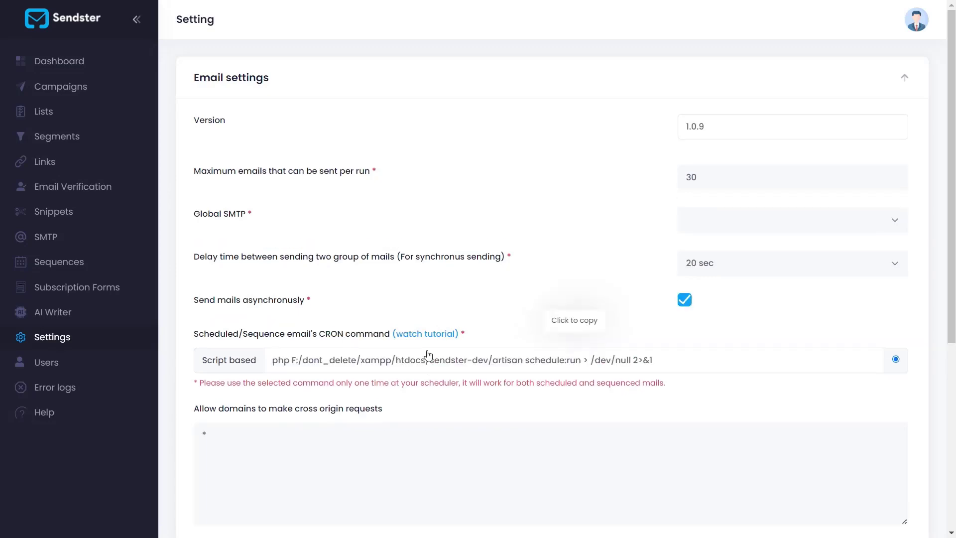
{"action": "left_click", "coordinate": [418, 360]}
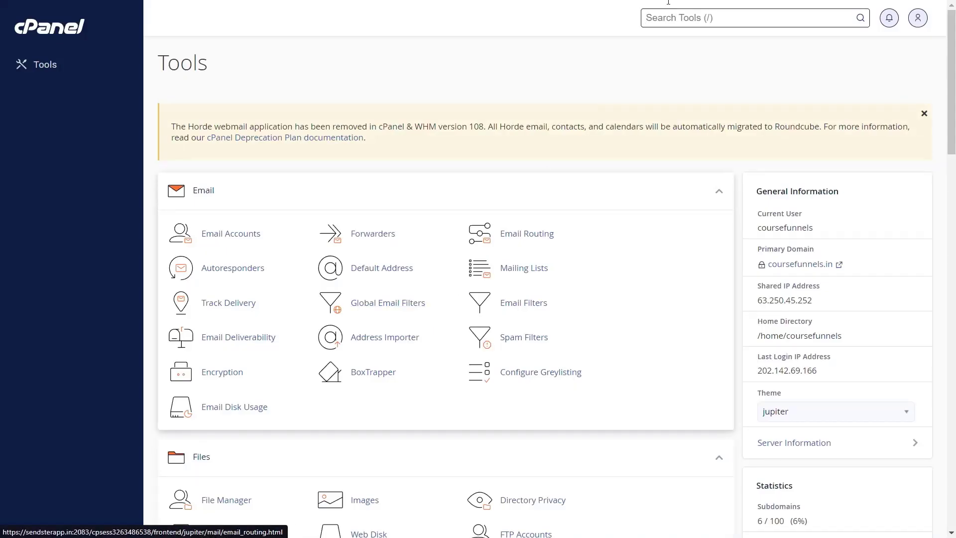
{"action": "type", "text": "cron"}
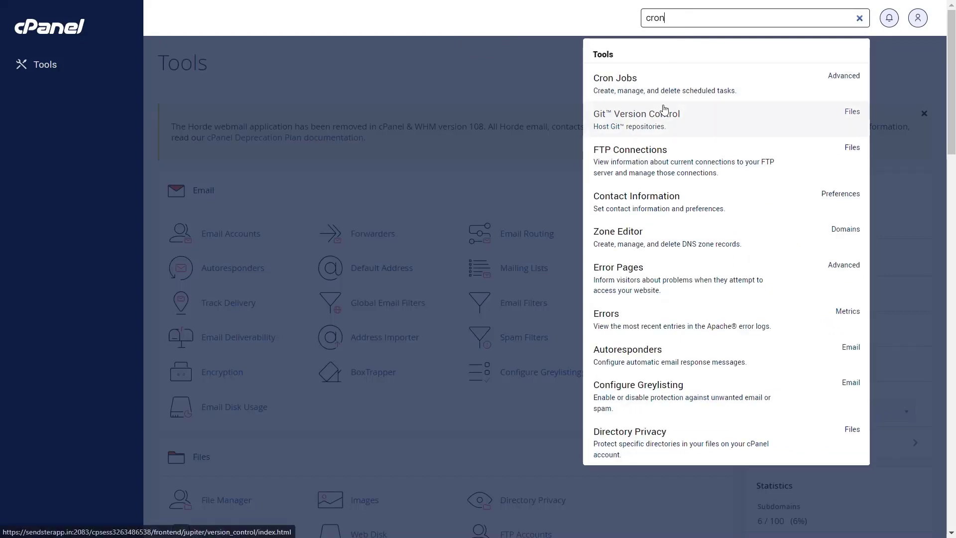
{"action": "left_click", "coordinate": [624, 88]}
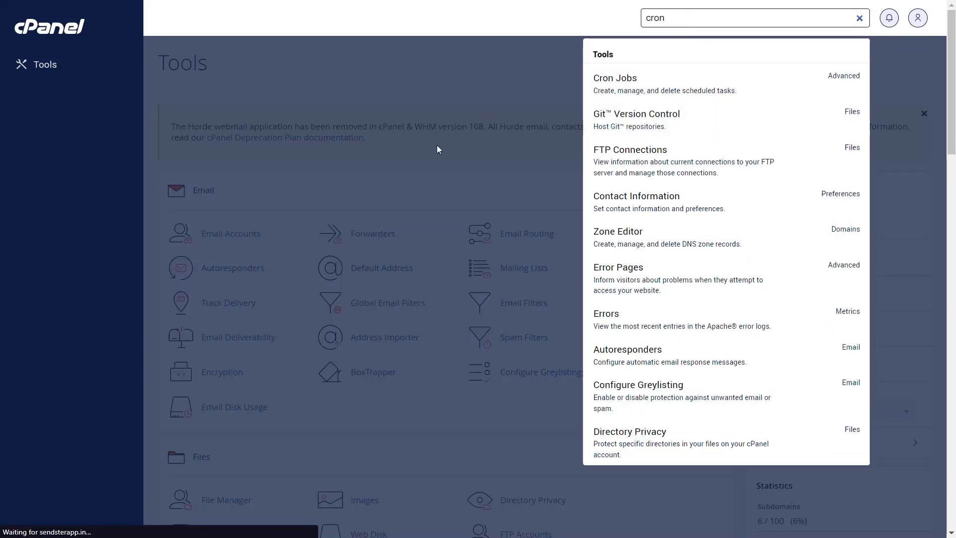
Set the new cron job to run Once Per Minute and paste the copied artisan schedule:run command as its command
{"action": "scroll", "coordinate": [438, 148], "scroll_direction": "down", "scroll_amount": 7}
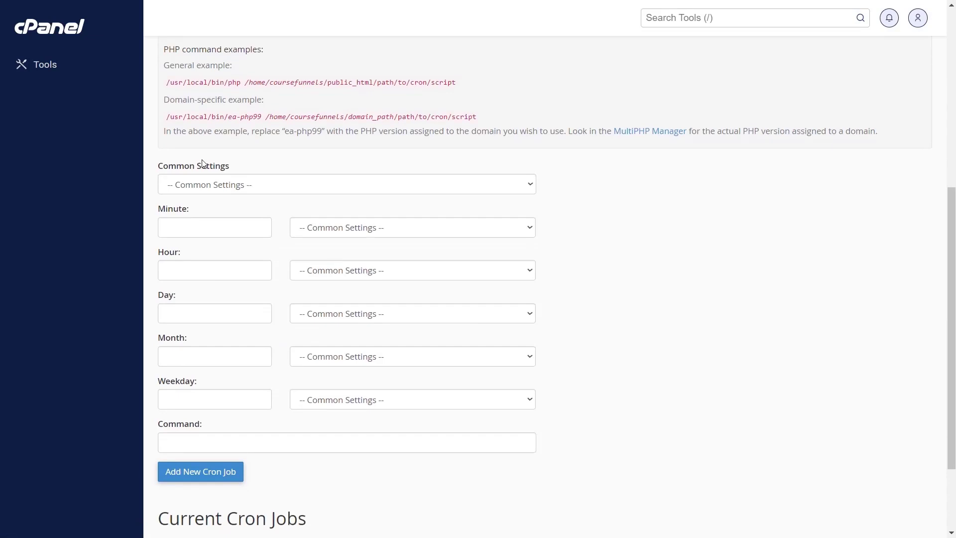
{"action": "left_click", "coordinate": [203, 177]}
{"action": "left_click", "coordinate": [203, 180]}
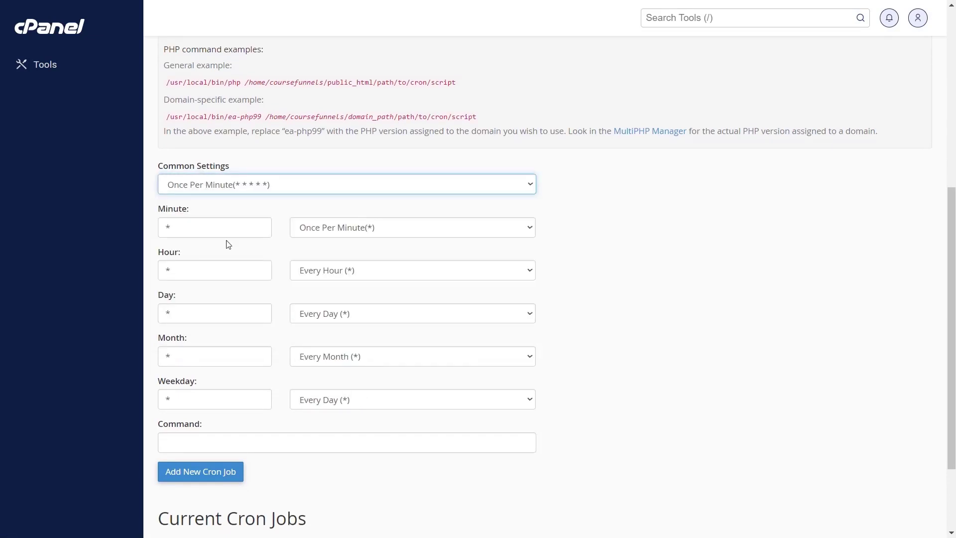
{"action": "left_click", "coordinate": [208, 442]}
{"action": "key", "text": "ctrl+v"}
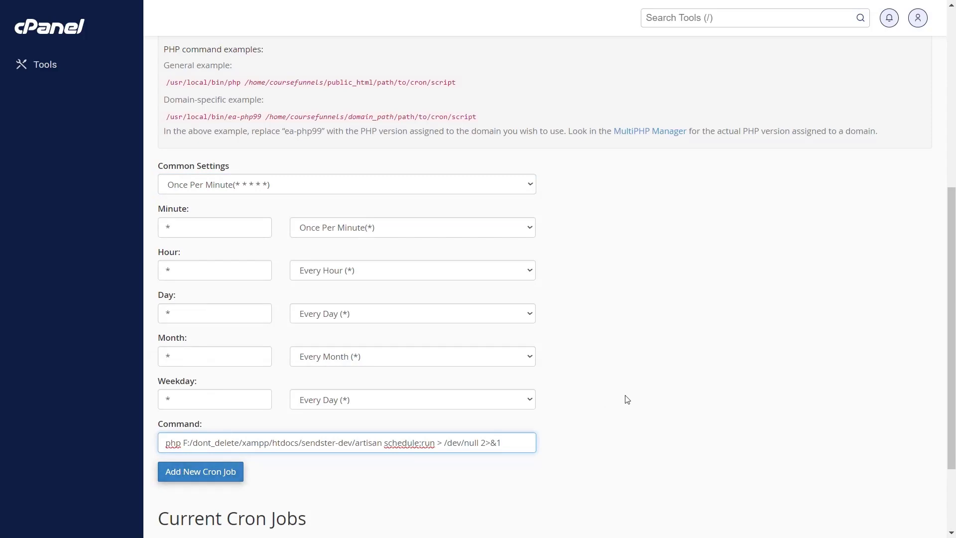
{"action": "scroll", "coordinate": [650, 318], "scroll_direction": "up", "scroll_amount": 1}
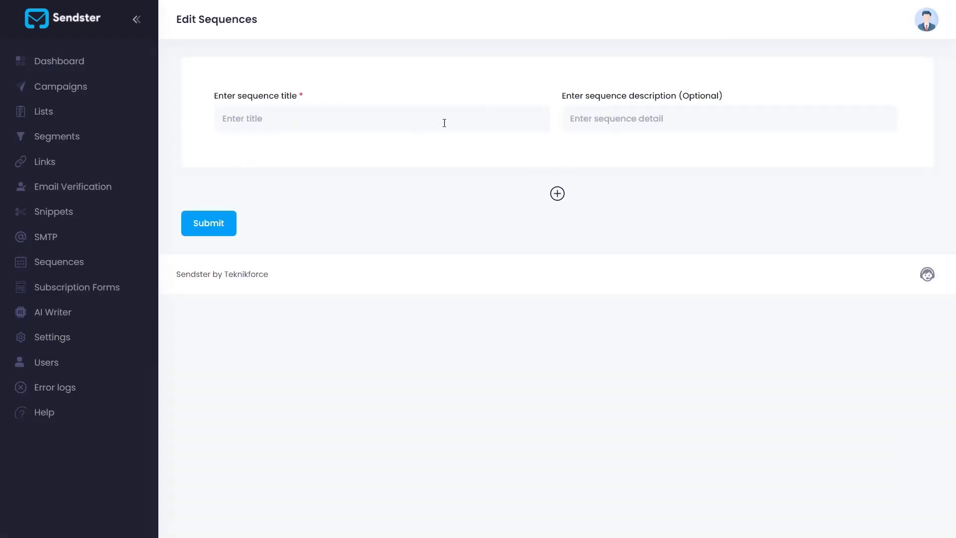
Add an email to the new Sendster sequence, check the "Scheduled mail" sequence's emails and send delays, and submit it
{"action": "left_click", "coordinate": [555, 194]}
{"action": "scroll", "coordinate": [497, 279], "scroll_direction": "down", "scroll_amount": 3}
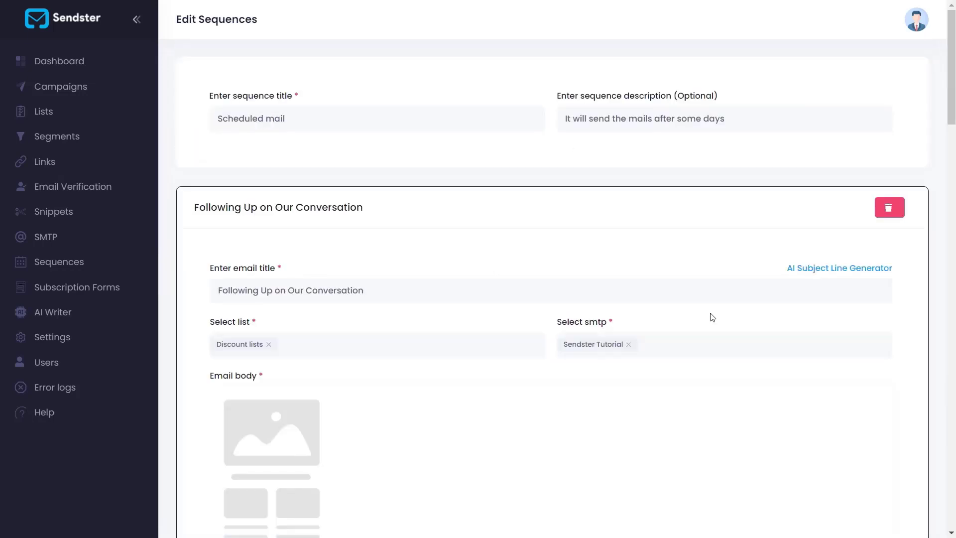
{"action": "scroll", "coordinate": [728, 419], "scroll_direction": "down", "scroll_amount": 20}
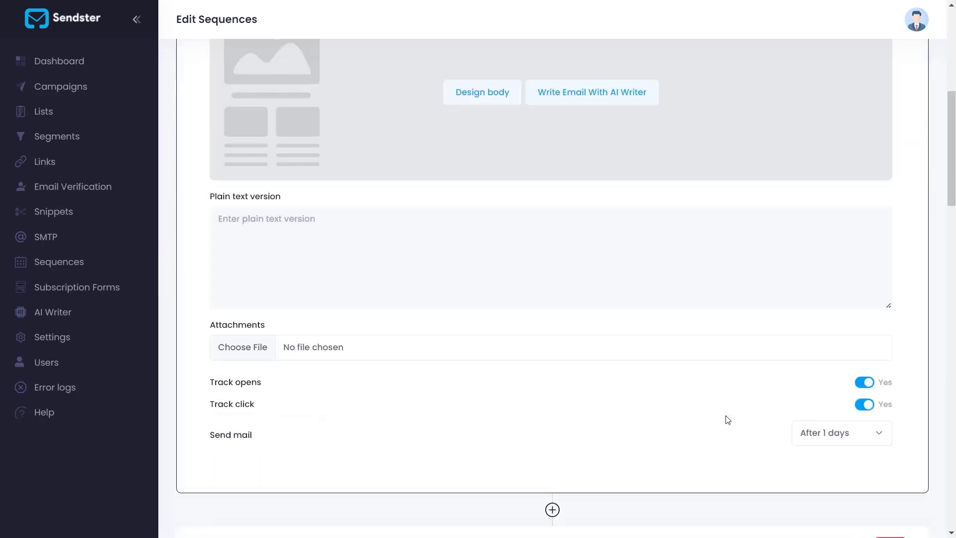
{"action": "scroll", "coordinate": [844, 271], "scroll_direction": "down", "scroll_amount": 15}
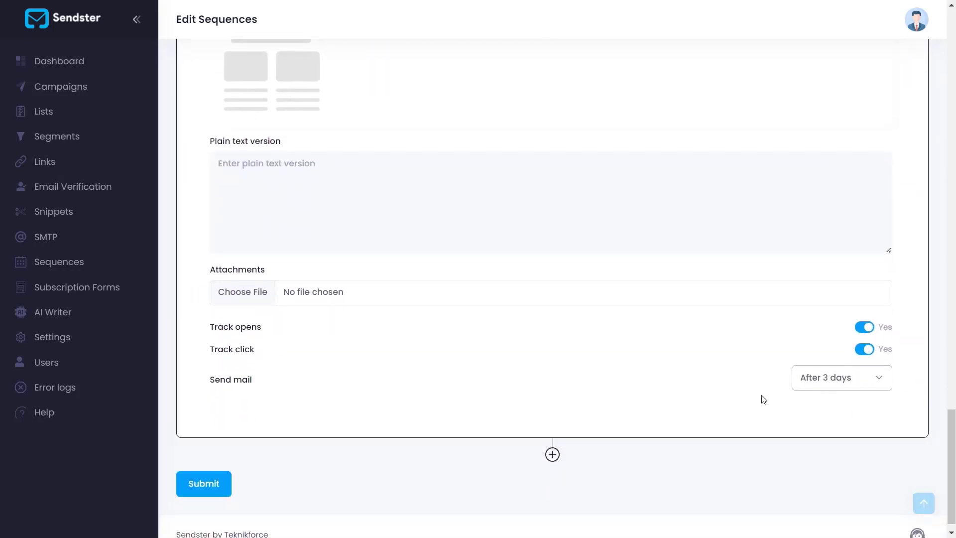
{"action": "left_click", "coordinate": [198, 483]}
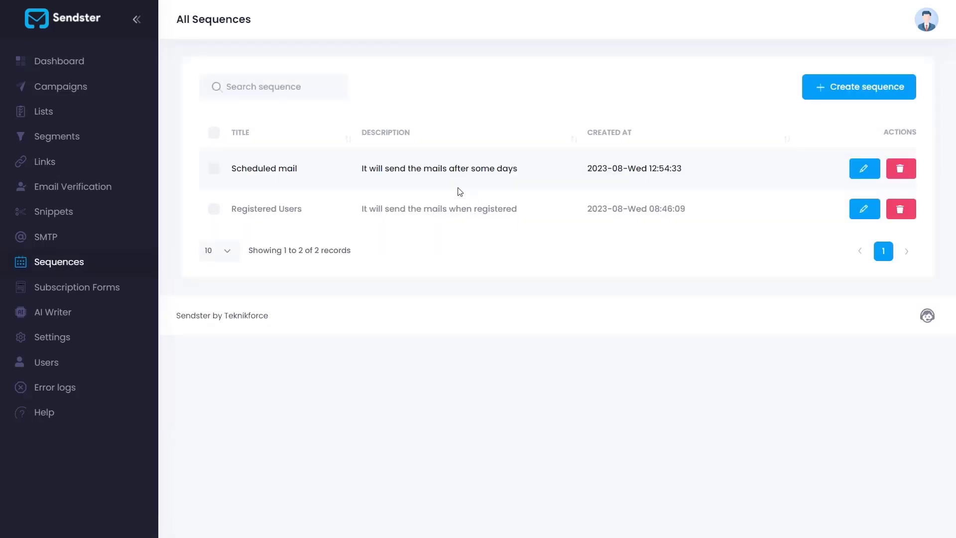
{"action": "triple_click", "coordinate": [388, 167]}
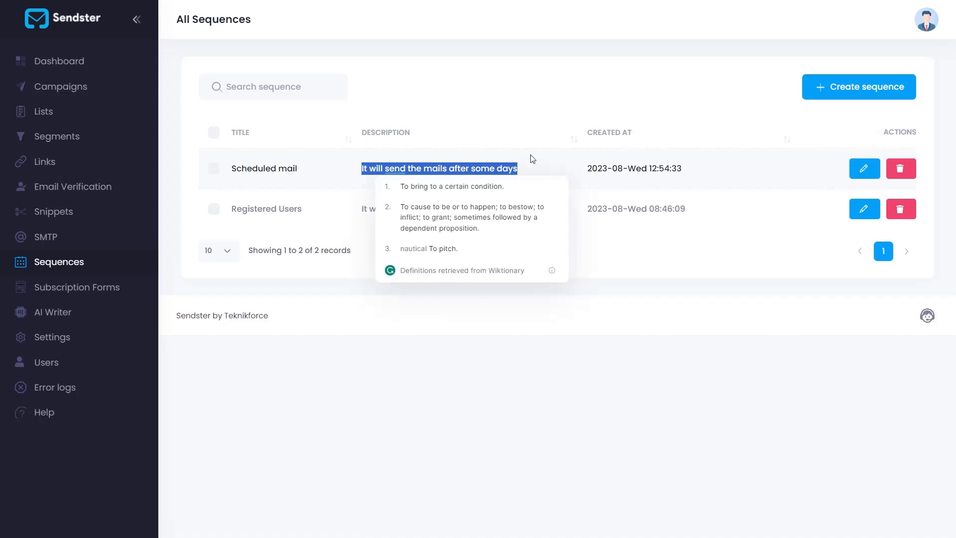
{"action": "left_click", "coordinate": [741, 170]}
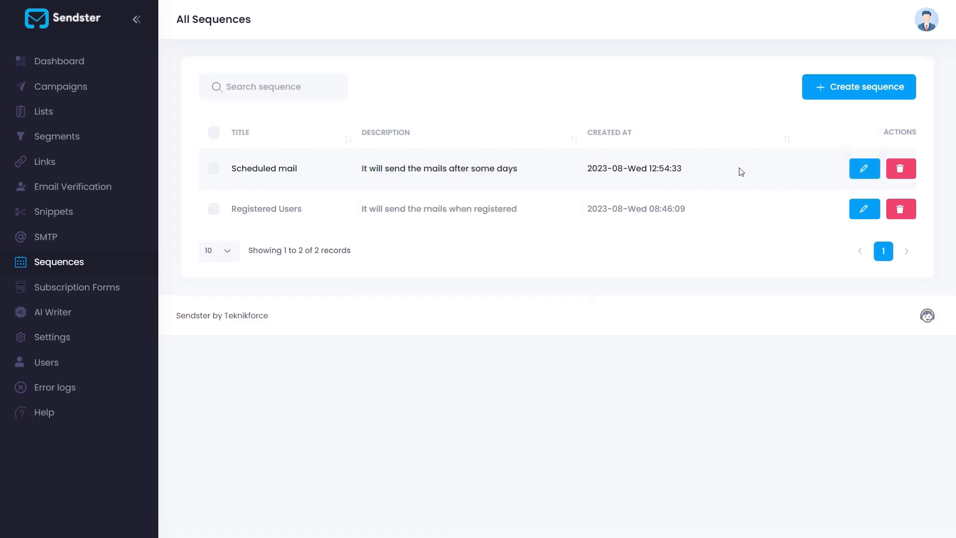